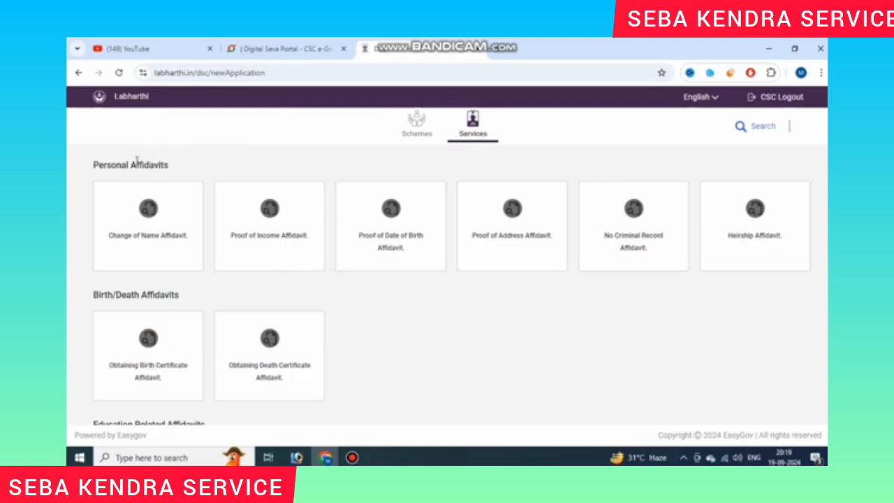
Highlight, then deselect, the Personal Affidavits heading on the Labharthi DSC welcome page.
drag(137, 162, 157, 162)
click(156, 162)
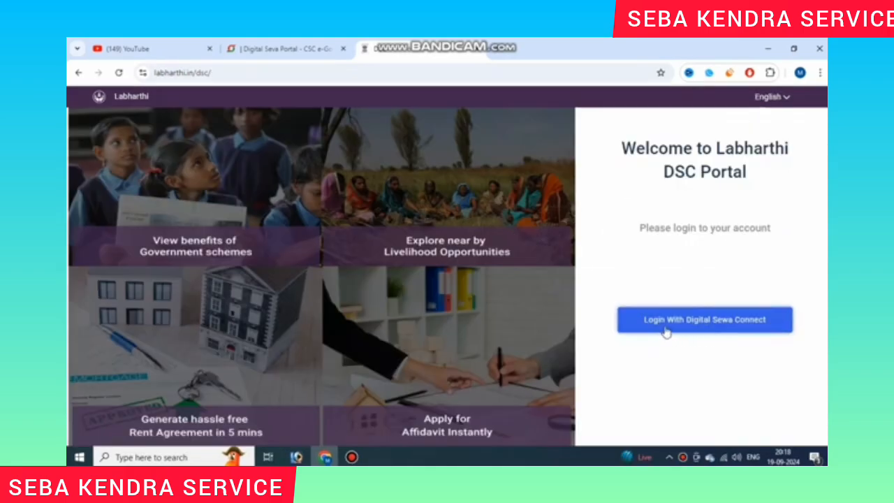
Log in with Digital Sewa Connect and highlight the First Child Affidavit item in What's New.
click(713, 327)
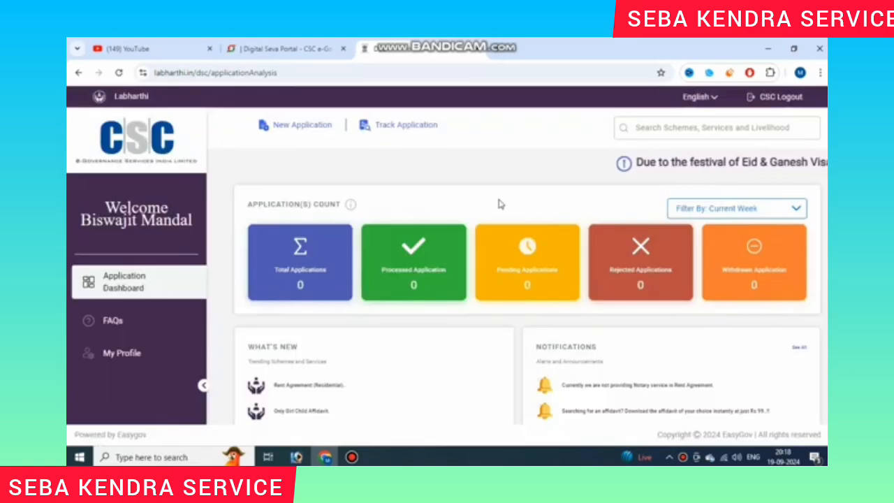
scroll(499, 205, down, 2)
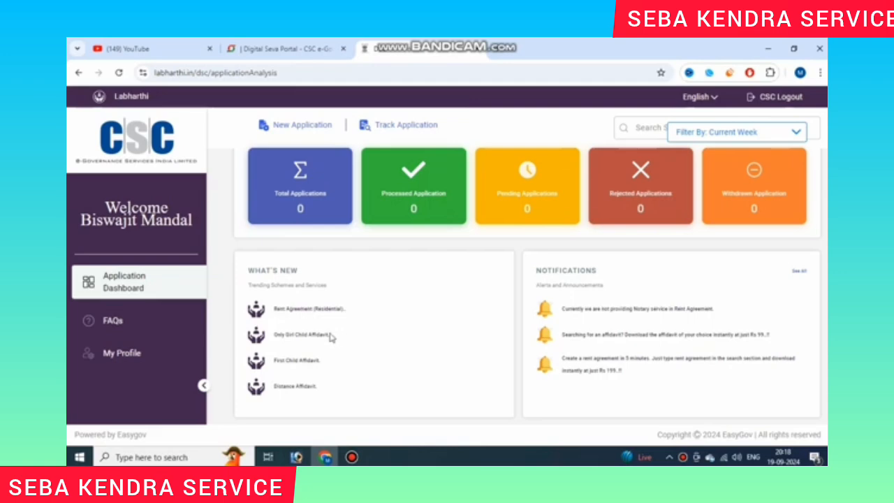
drag(277, 363, 319, 341)
click(302, 359)
Point out the Only Girl Child Affidavit item, scroll back up and bring up the recorder.
click(319, 342)
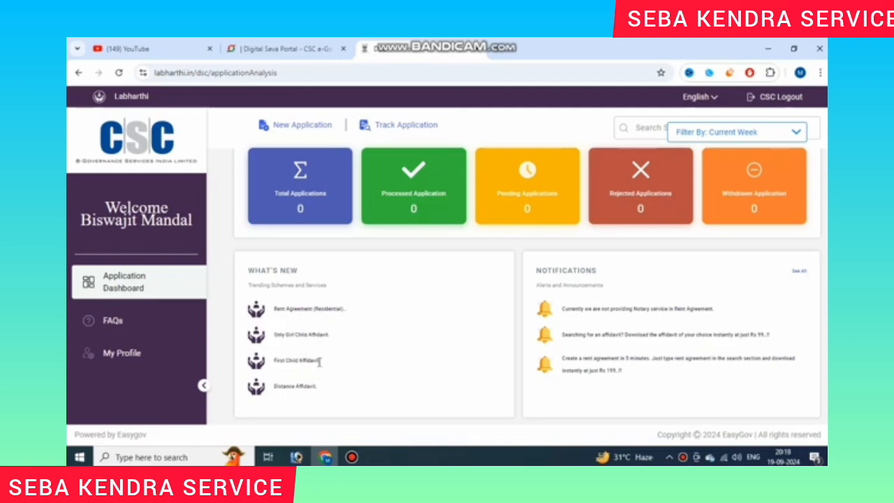
drag(289, 335, 316, 325)
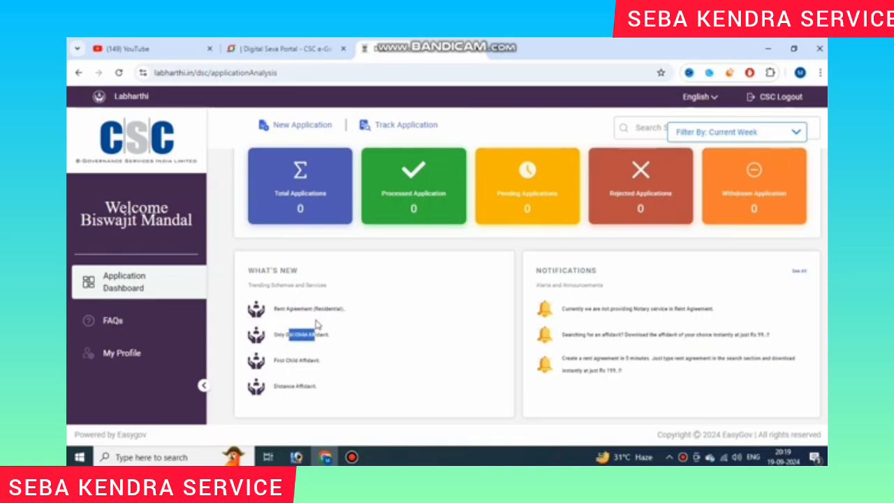
scroll(321, 335, up, 2)
click(334, 371)
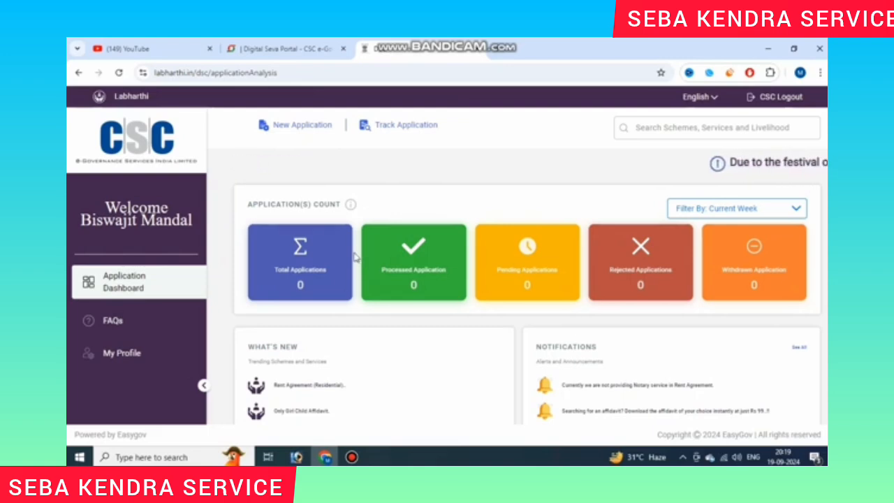
click(351, 457)
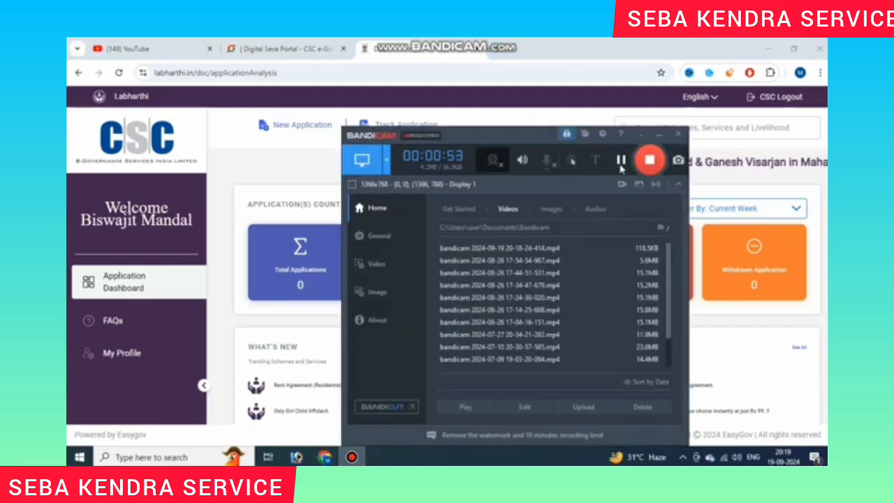
Pause the Bandicam recording to reveal the portal's Services page of affidavit options.
click(288, 133)
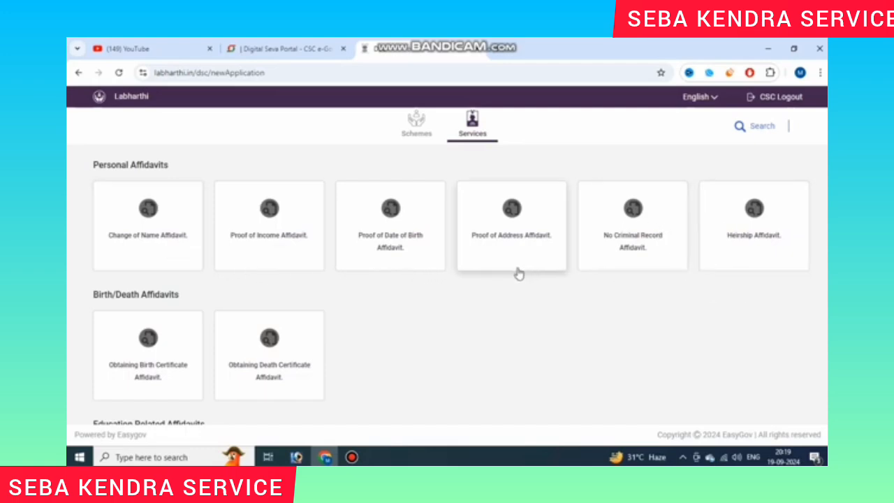
Browse the affidavit services and start a Change of Name Affidavit application.
scroll(333, 289, down, 1)
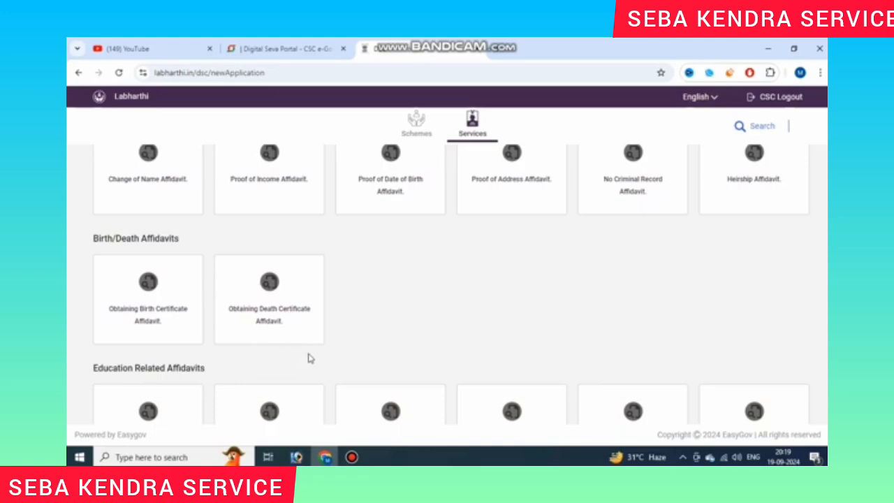
scroll(375, 329, down, 2)
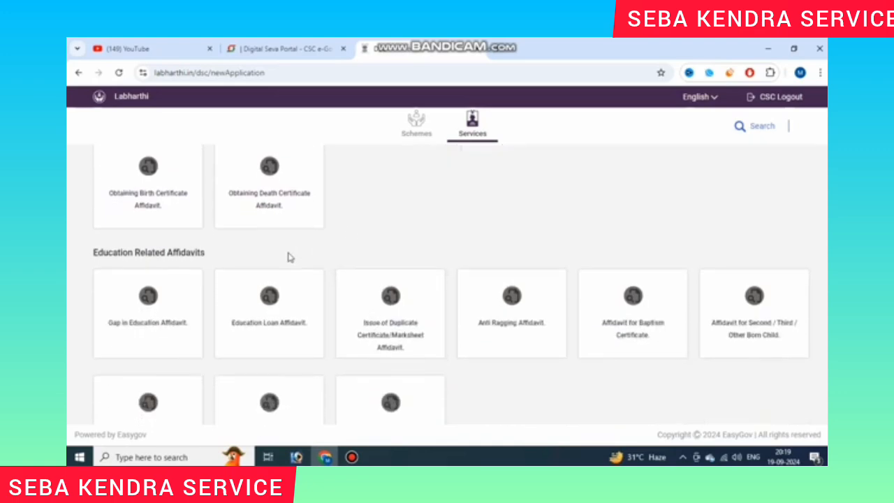
scroll(244, 255, down, 1)
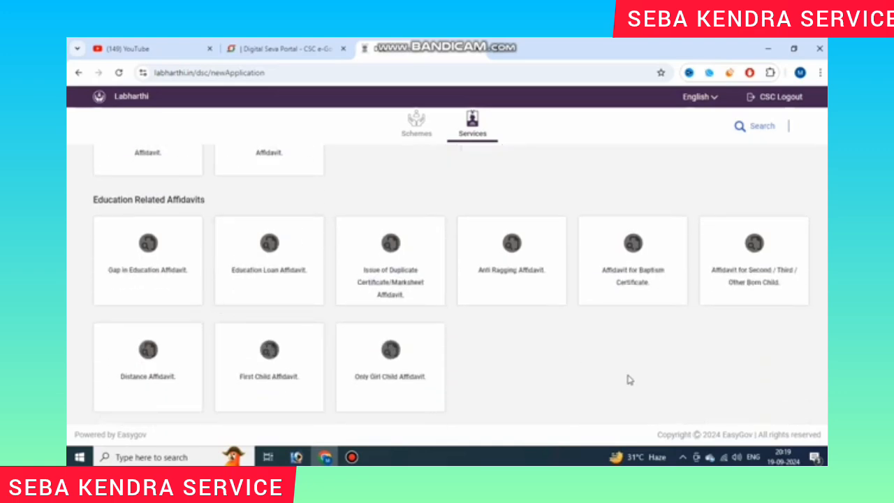
scroll(544, 367, up, 4)
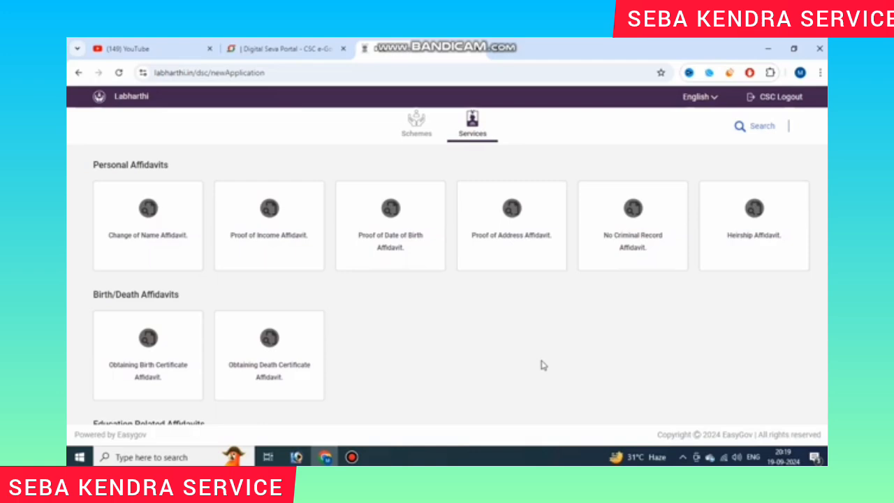
click(165, 243)
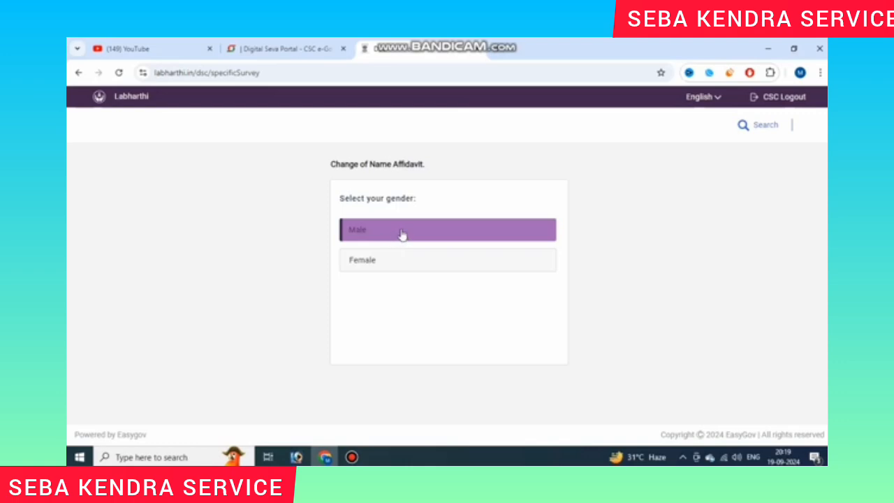
Choose Male, West Bengal, With Stamp and Notary, and Online Copy (Within 24 Hours).
click(403, 234)
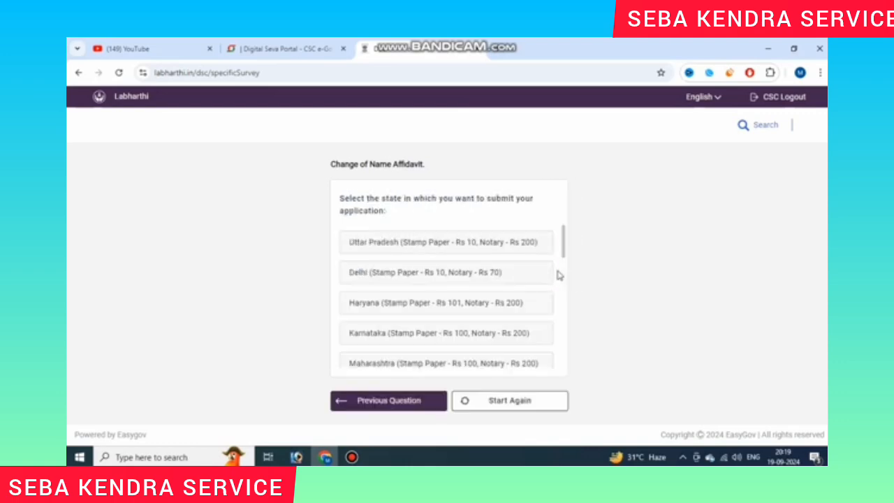
scroll(527, 309, down, 4)
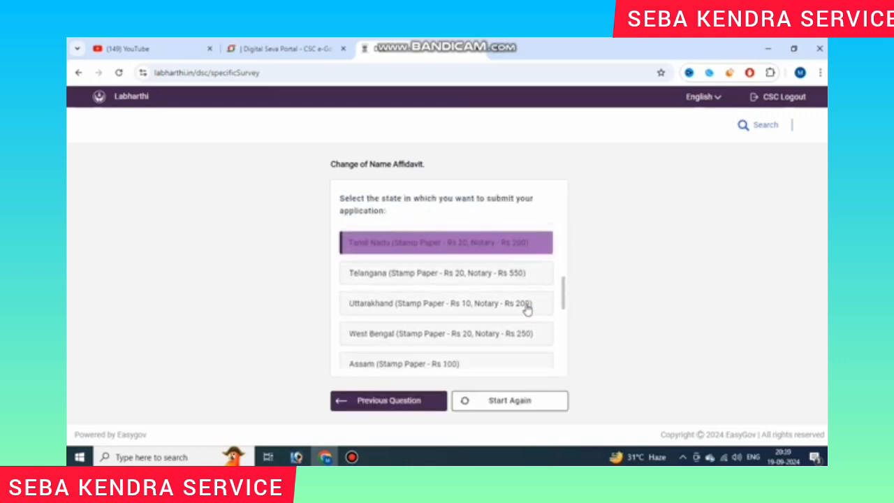
scroll(526, 309, down, 3)
scroll(524, 310, up, 2)
click(470, 286)
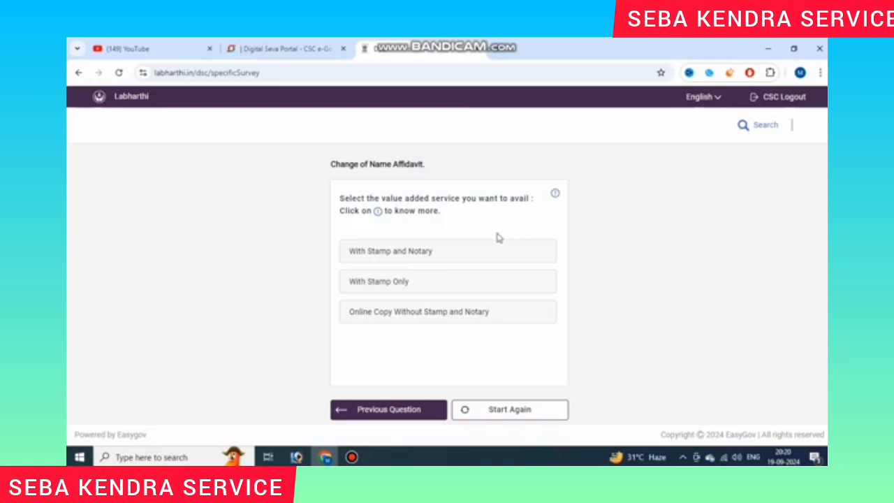
click(480, 253)
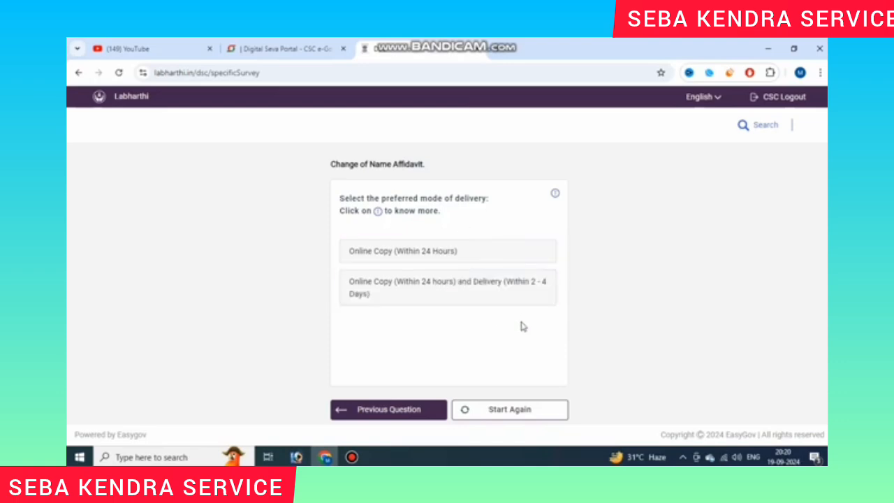
click(475, 256)
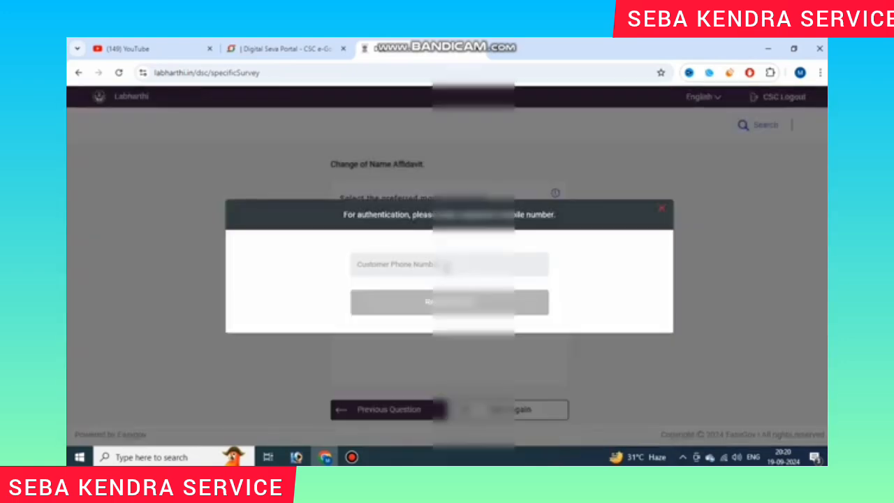
Enter the customer's phone number, then type and submit the OTP to verify the customer.
click(446, 265)
click(372, 246)
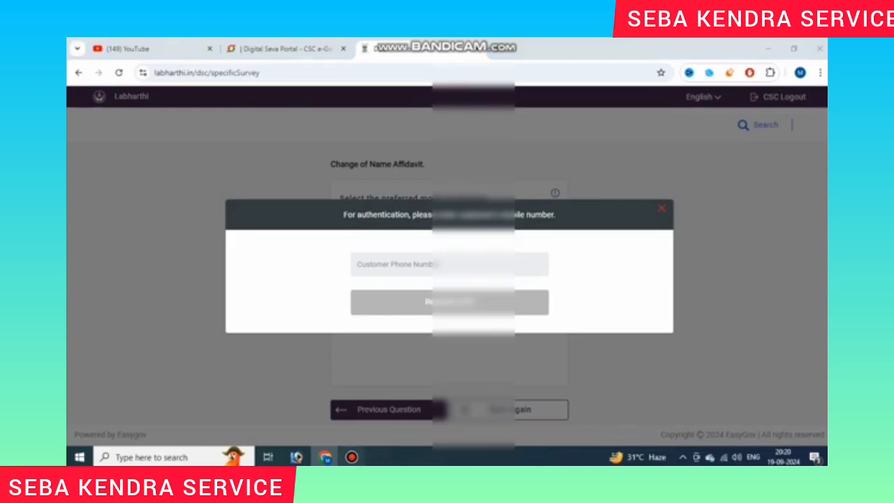
click(352, 456)
click(621, 161)
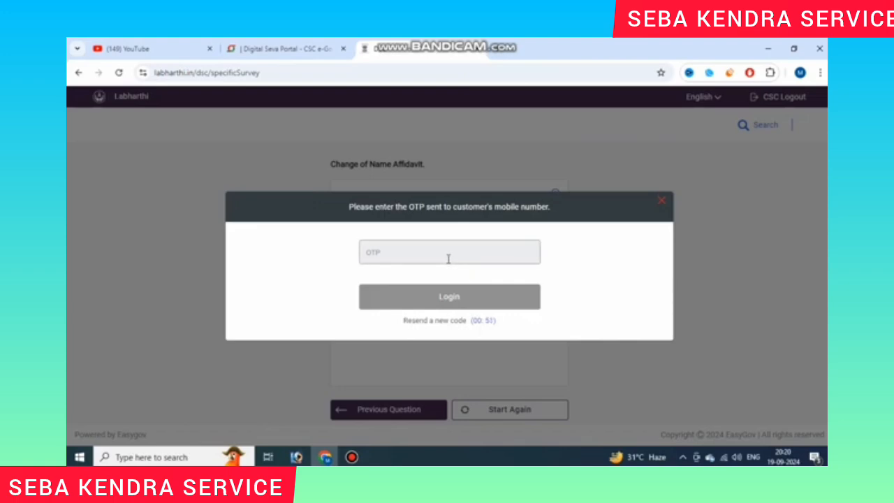
click(449, 259)
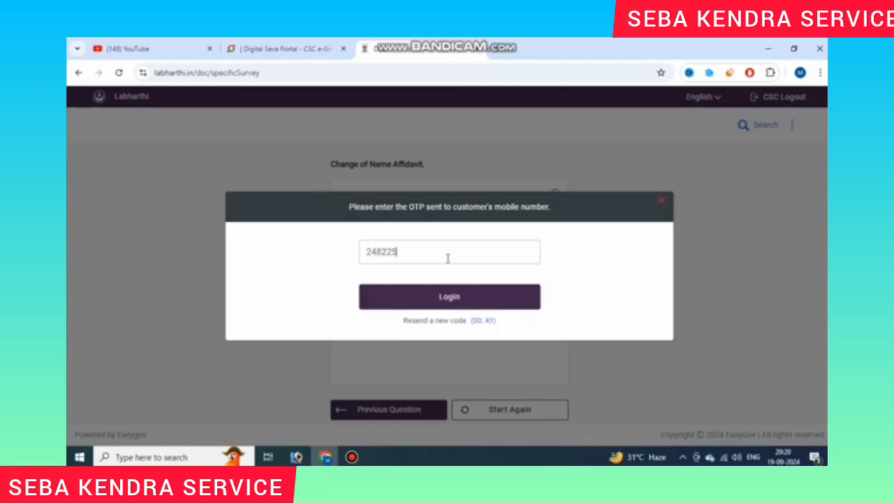
click(451, 295)
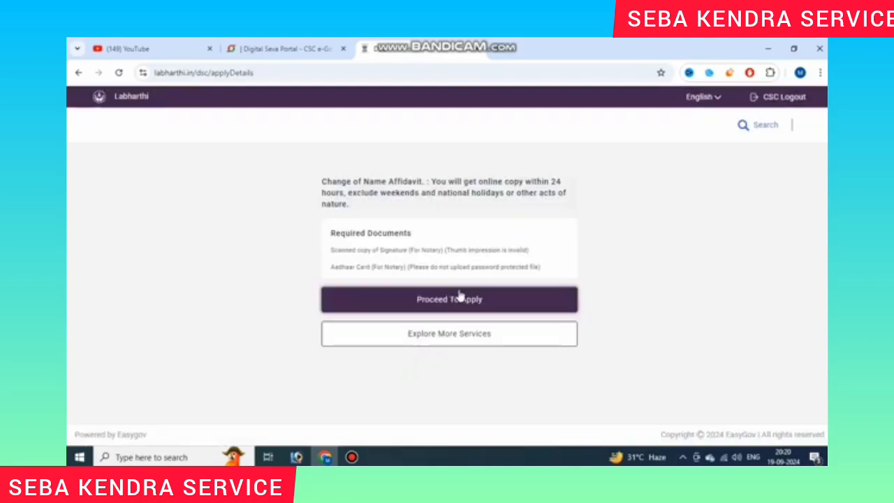
Pause the recorder and proceed to the Change of Name application form.
click(351, 457)
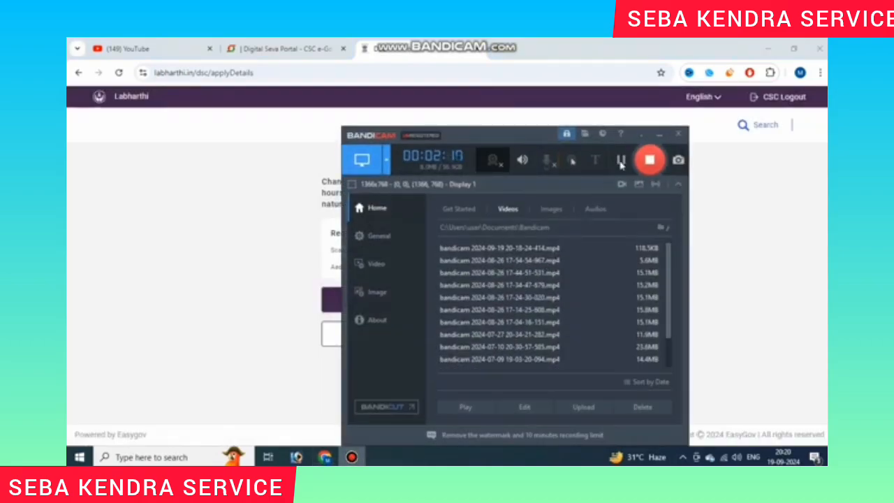
click(621, 160)
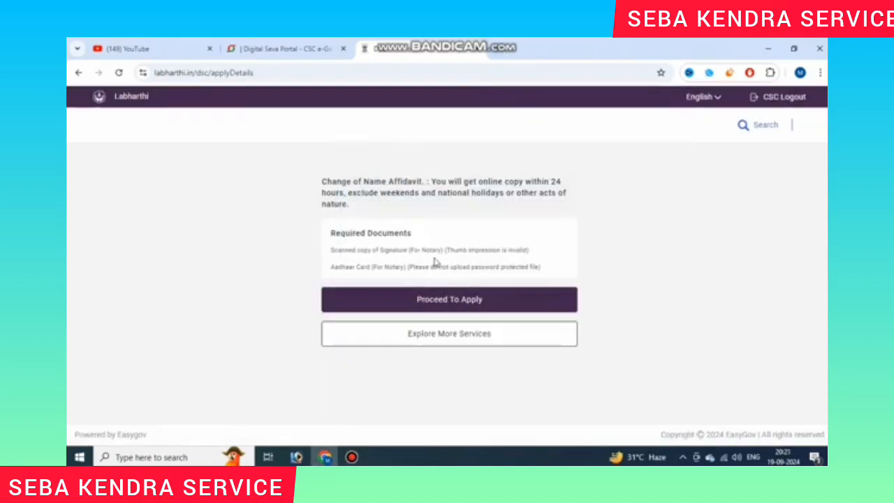
click(472, 308)
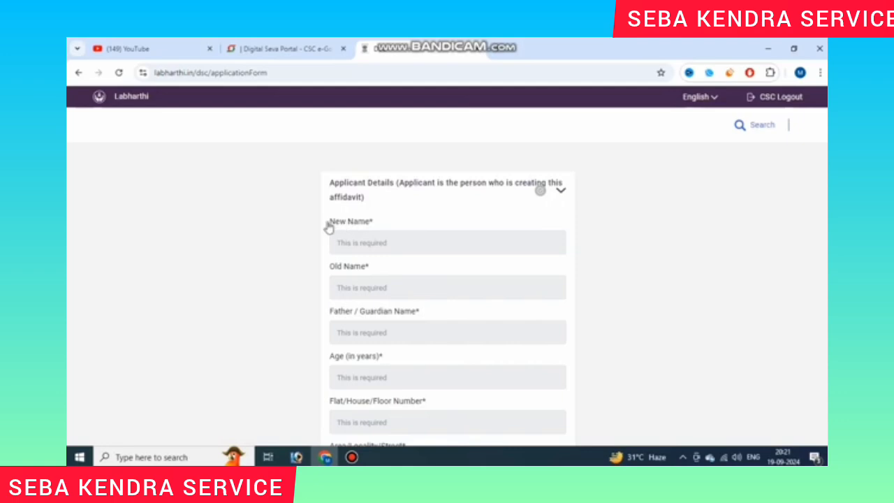
Highlight the New Name, Old Name and guardian name labels in Applicant Details.
drag(329, 225, 391, 225)
click(404, 228)
drag(334, 266, 435, 259)
click(386, 271)
scroll(428, 272, down, 2)
click(439, 264)
scroll(443, 269, down, 3)
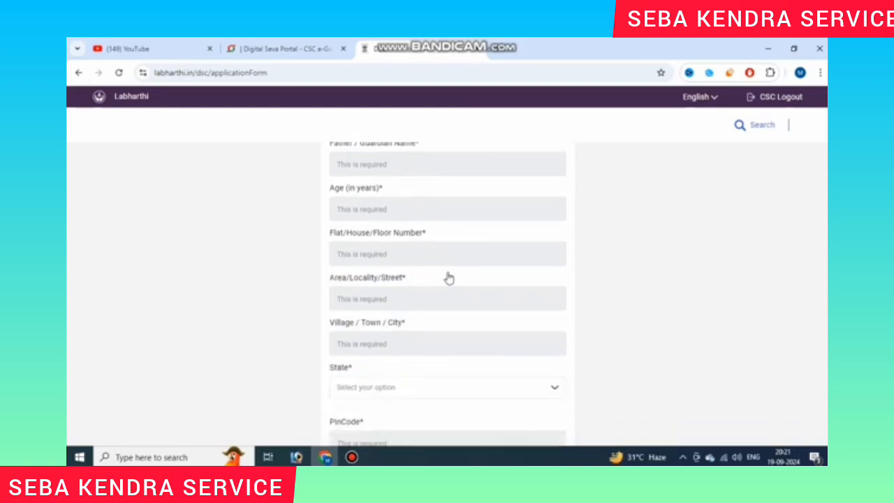
scroll(443, 286, down, 3)
Set the applicant's state to West Bengal.
click(441, 282)
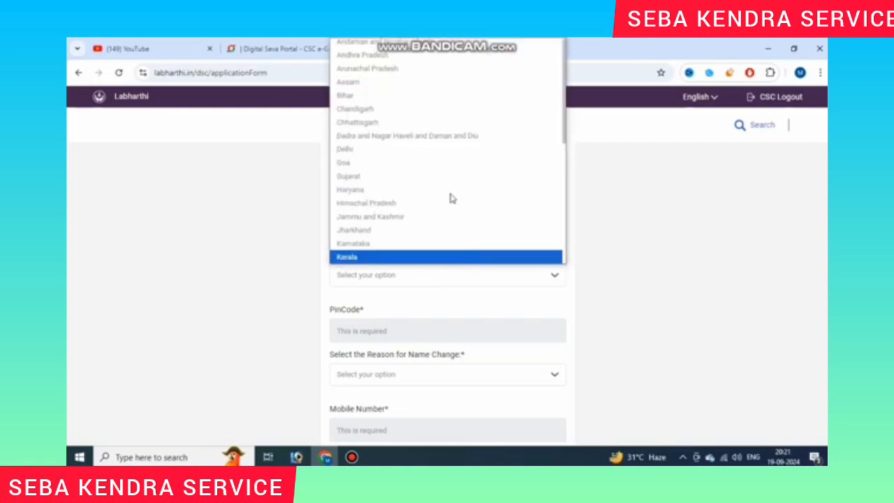
scroll(452, 198, down, 5)
click(411, 256)
Choose Personal Reasons as the reason for name change.
scroll(447, 272, down, 3)
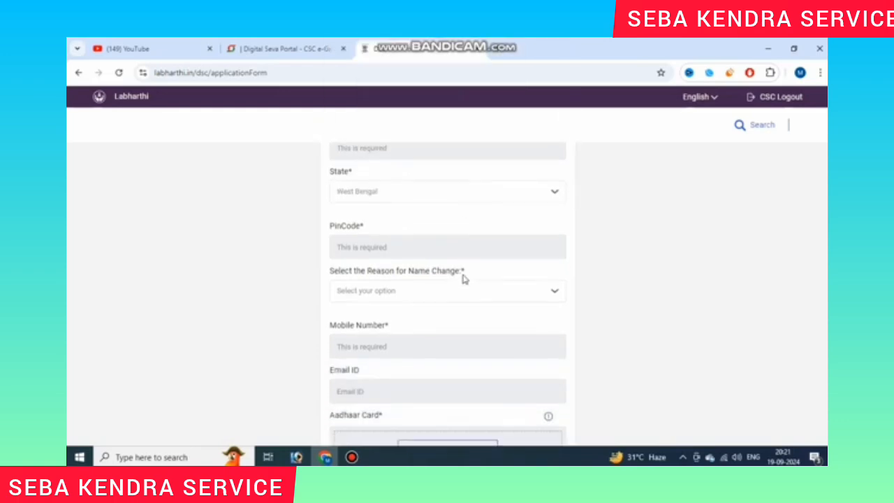
click(445, 266)
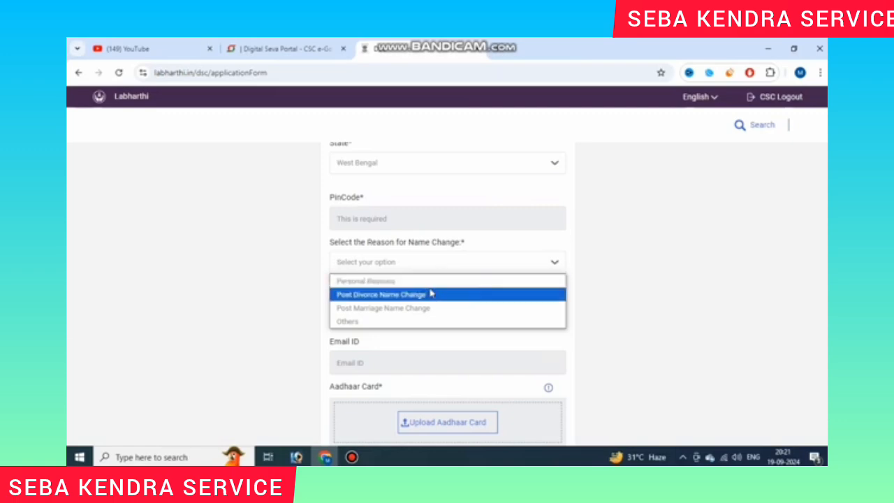
click(389, 286)
scroll(433, 290, down, 1)
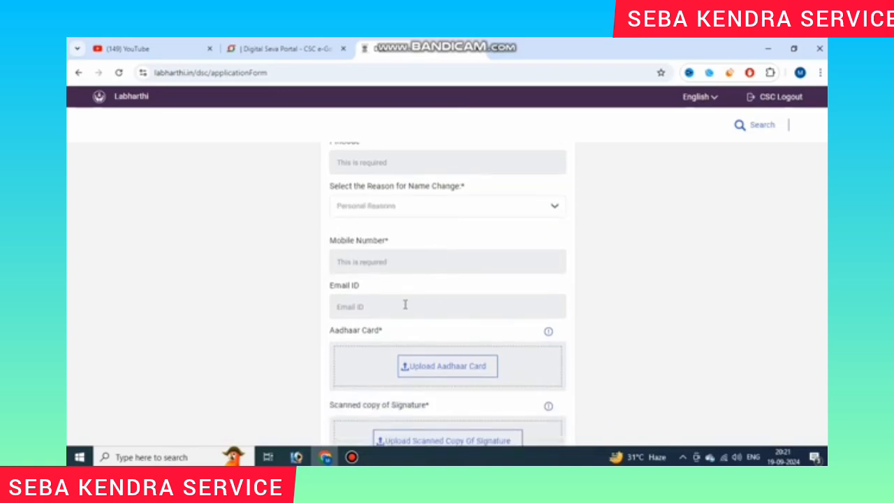
scroll(465, 313, down, 2)
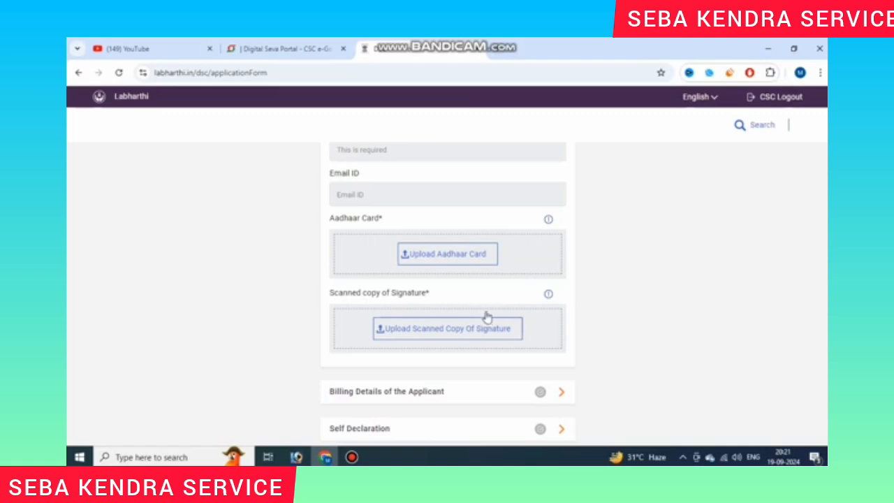
scroll(487, 320, down, 1)
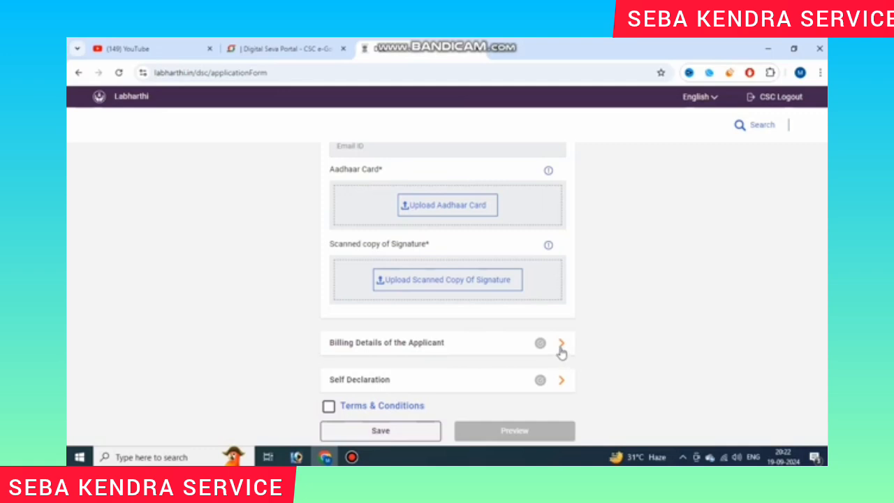
Set Billing Details to Yes, same as the applicant's, then collapse the section.
click(560, 347)
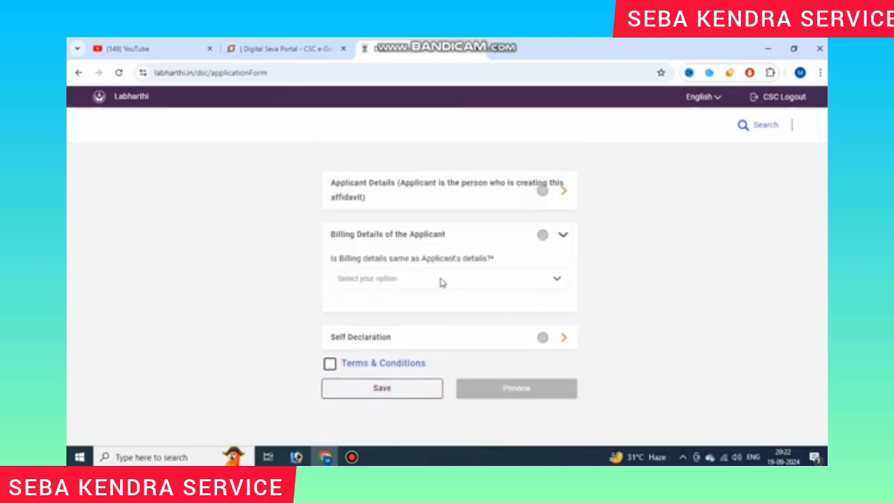
click(441, 281)
click(402, 297)
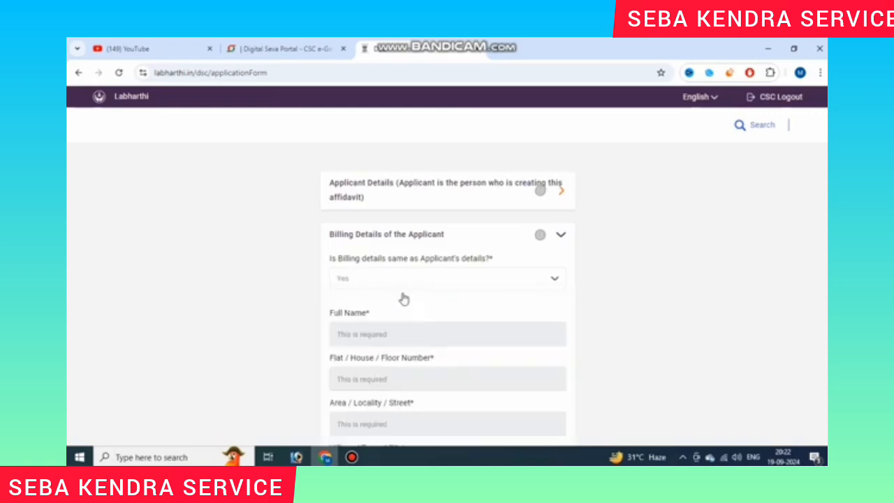
click(561, 237)
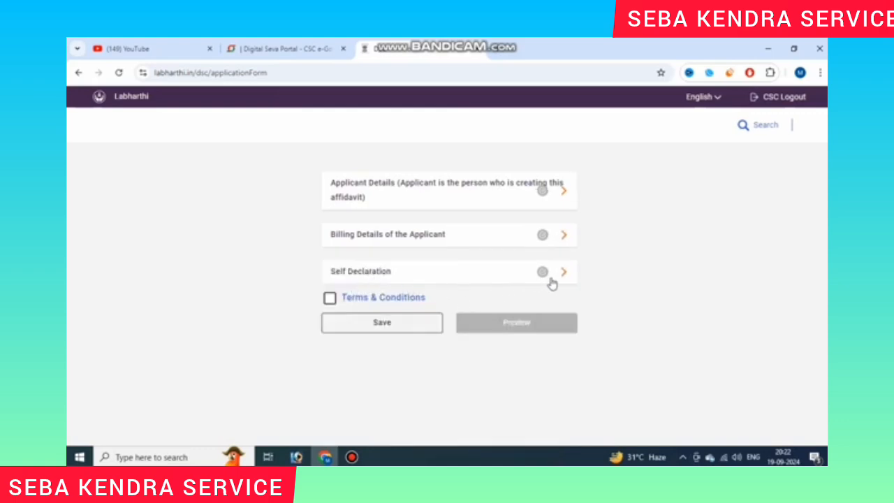
Accept the self-declaration and Terms & Conditions, then preview the affidavit form.
click(562, 273)
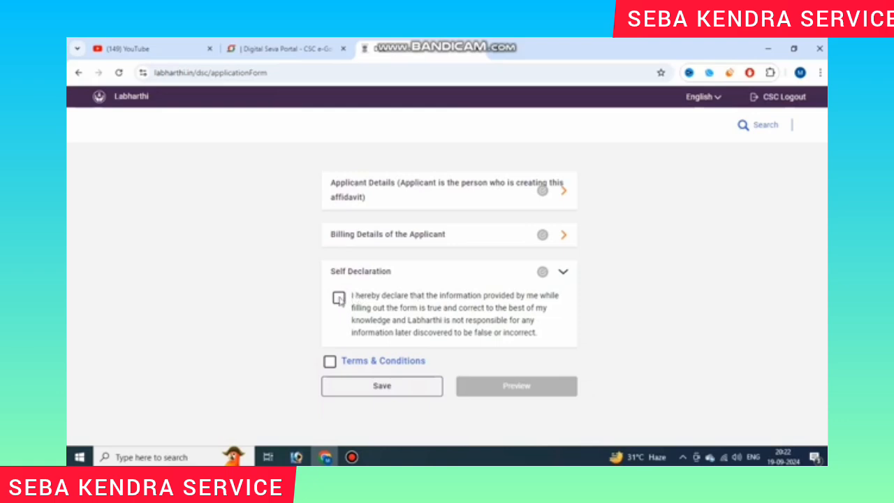
click(329, 362)
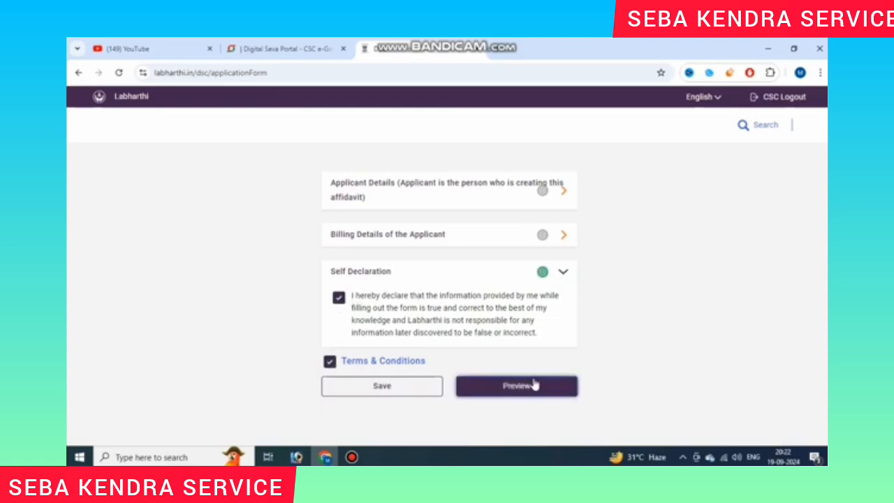
click(554, 388)
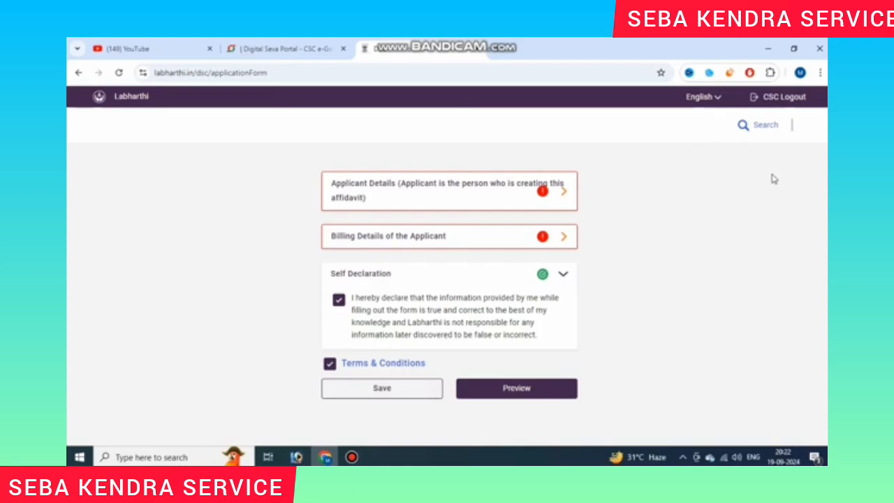
Go back to the Application Dashboard and check that all counts are 0.
click(357, 457)
click(617, 163)
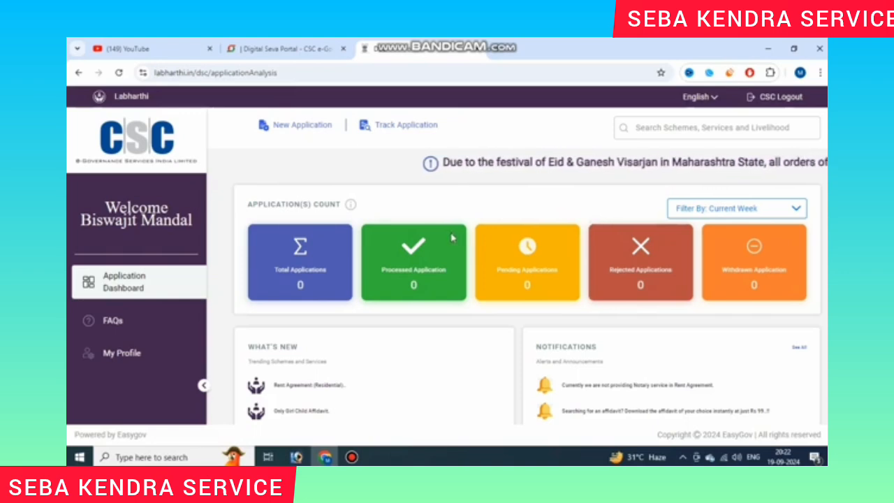
scroll(317, 308, down, 1)
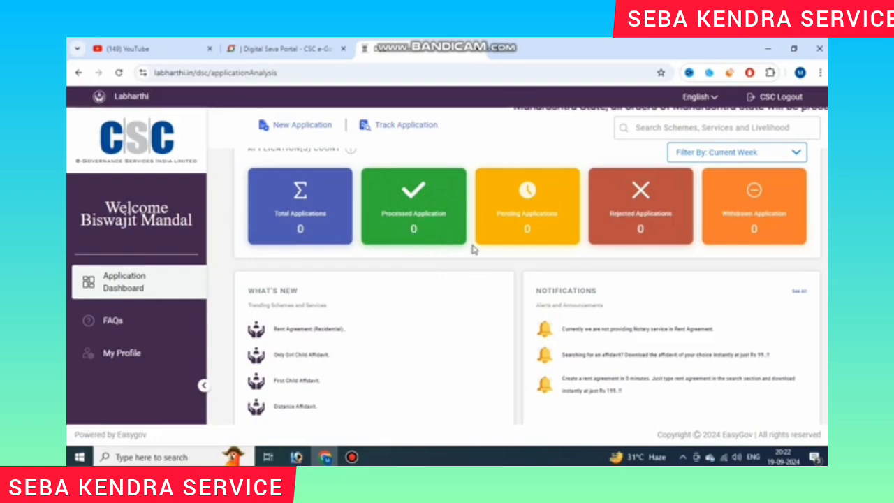
scroll(689, 234, up, 1)
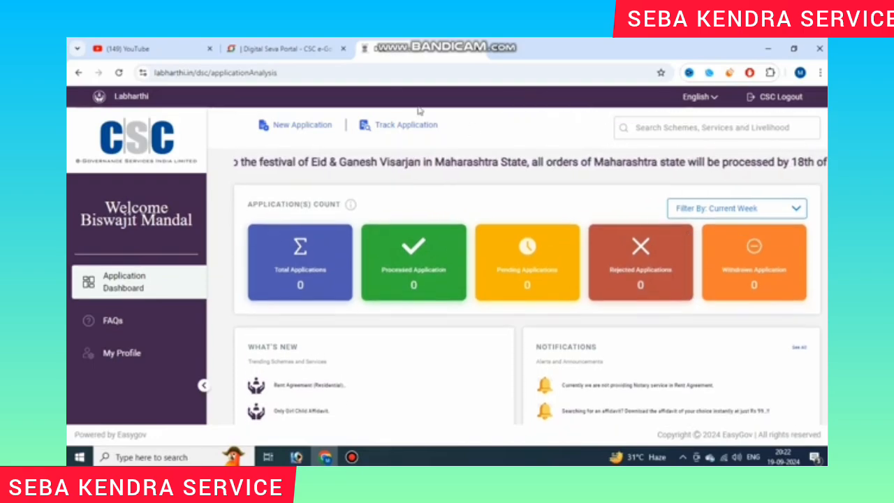
Open Track Application, close the customer authentication popup, and switch to the Digital Seva Portal.
click(393, 127)
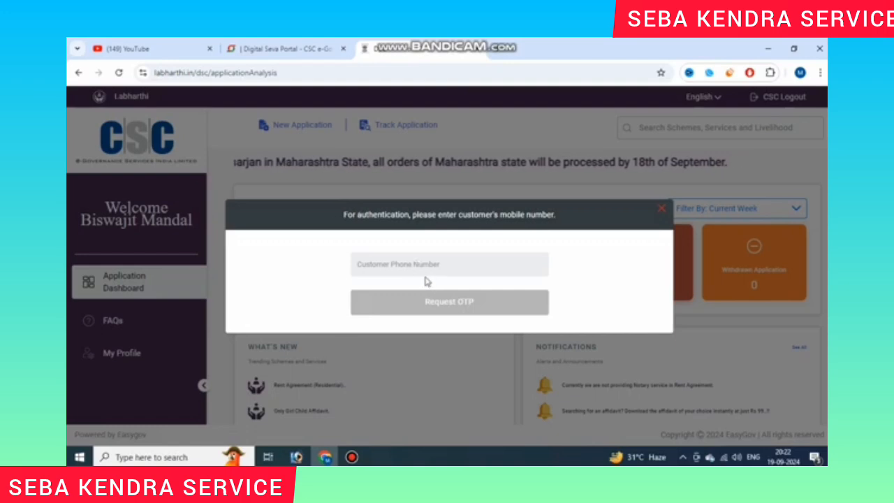
click(662, 211)
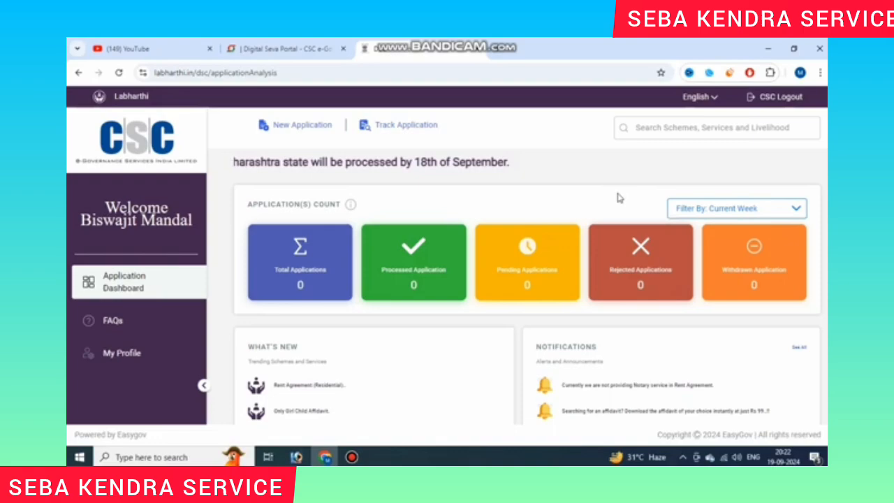
click(283, 49)
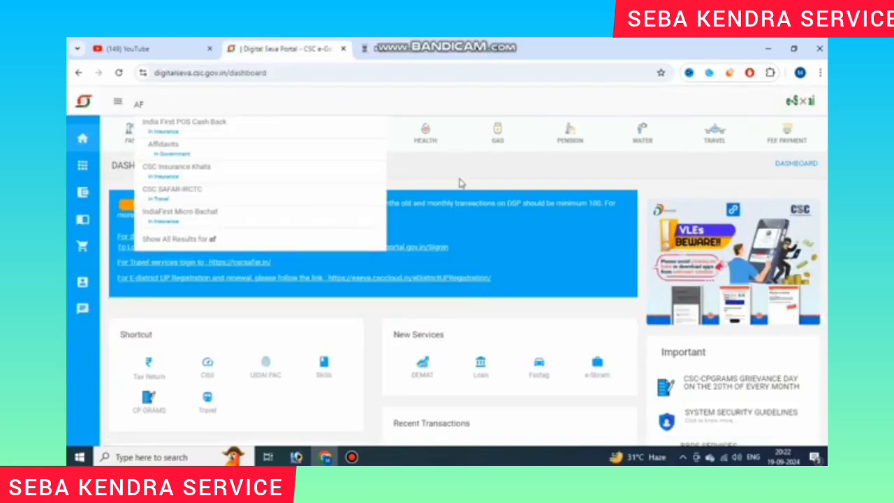
Search 'Af' in Digital Seva services and open Affidavits, loading the Labharthi dashboard.
click(412, 50)
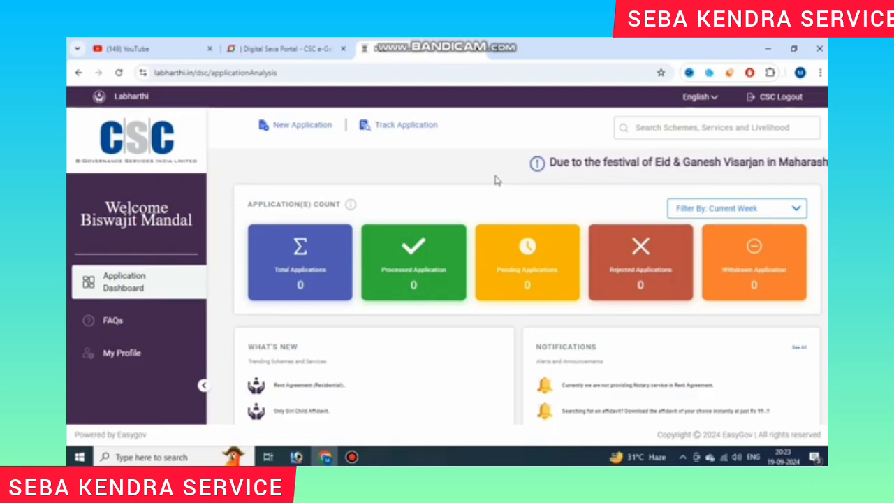
click(284, 46)
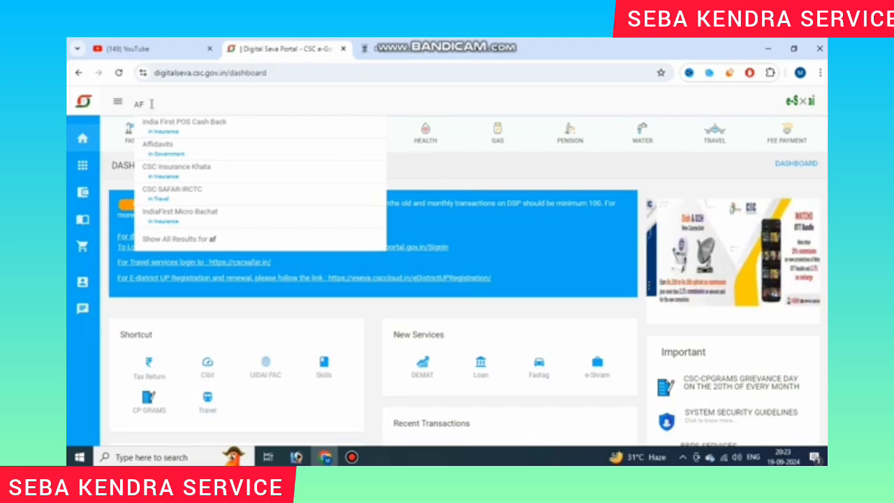
key(BackSpace)
key(BackSpace)
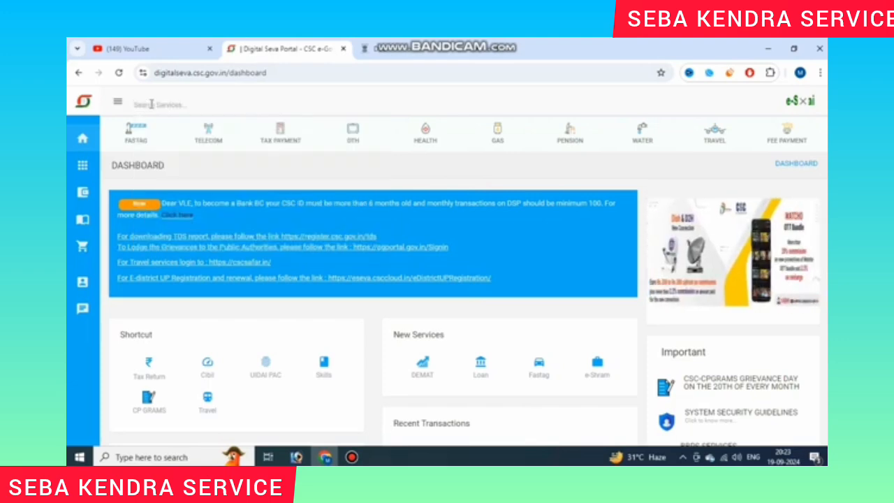
text(Af)
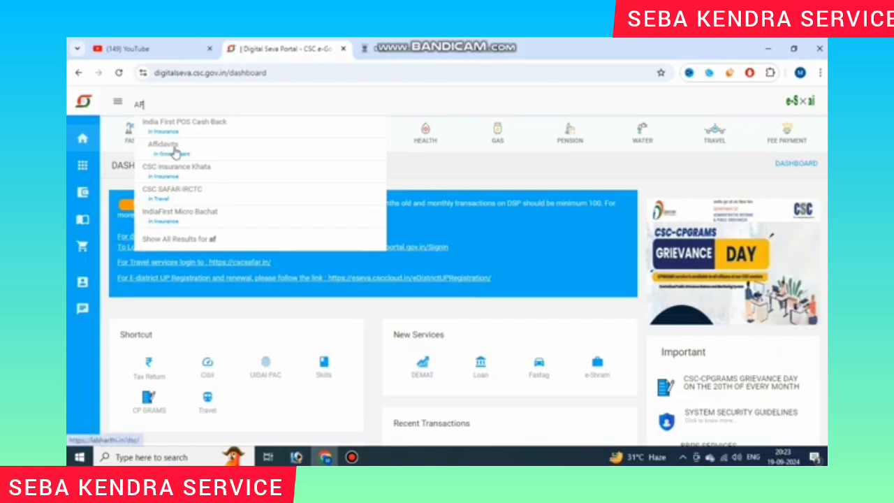
click(175, 152)
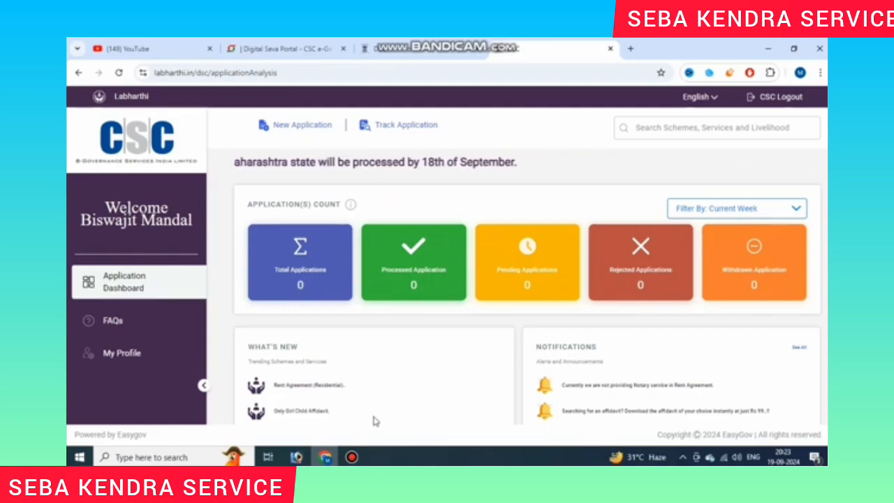
click(352, 457)
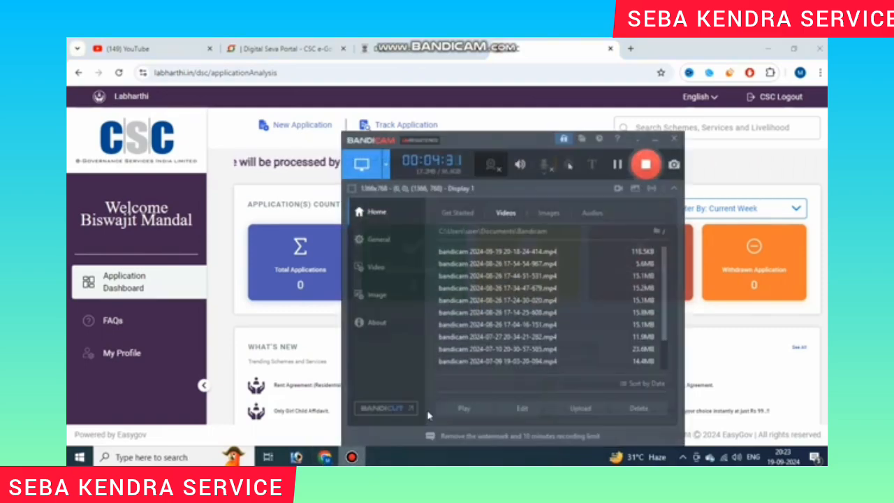
click(352, 456)
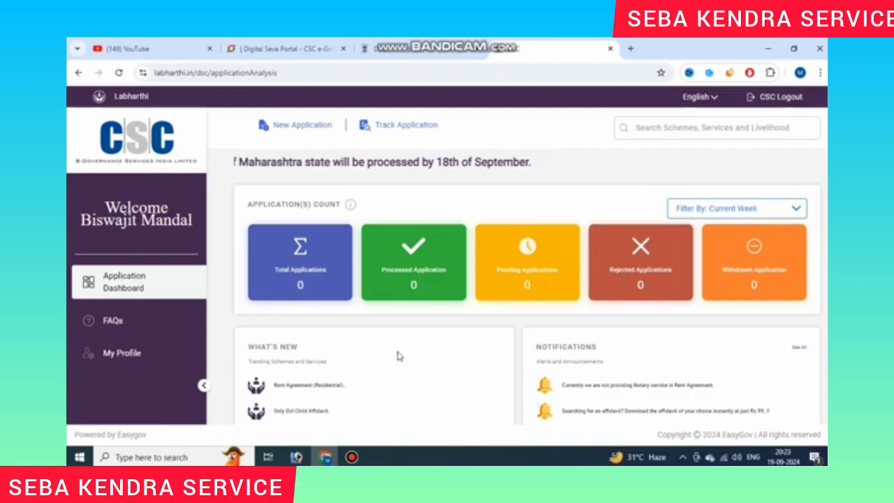
click(352, 457)
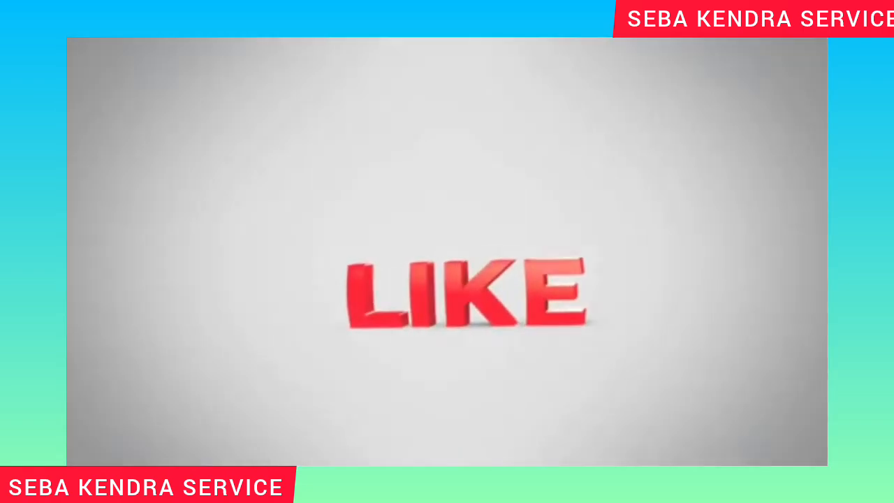